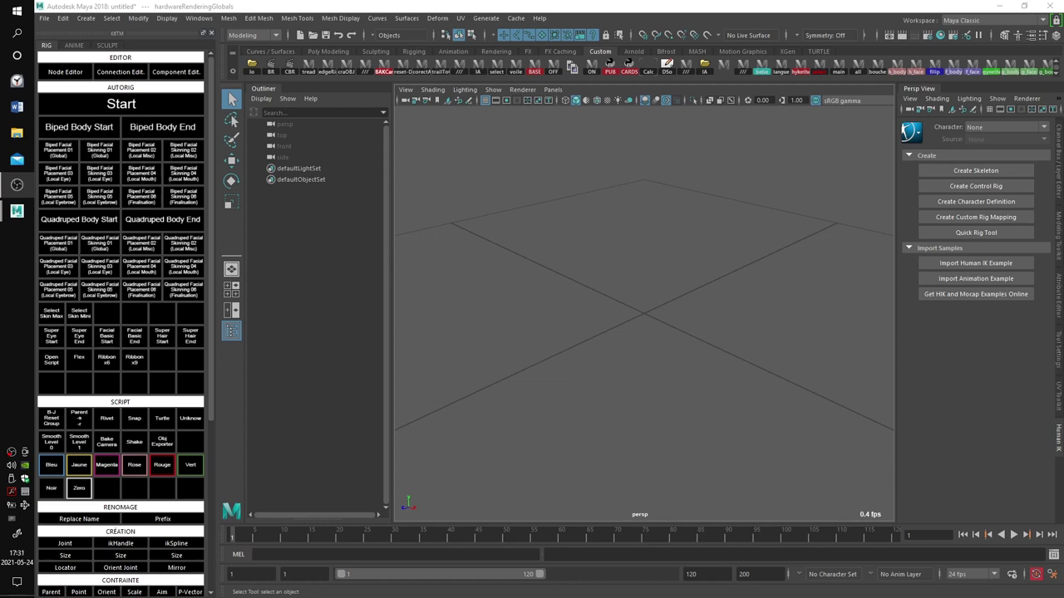
Run the MEL command mariette to bring up the MARIETTE auto-rig window.
{"action": "left_click", "coordinate": [283, 553]}
{"action": "type", "text": "mariett"}
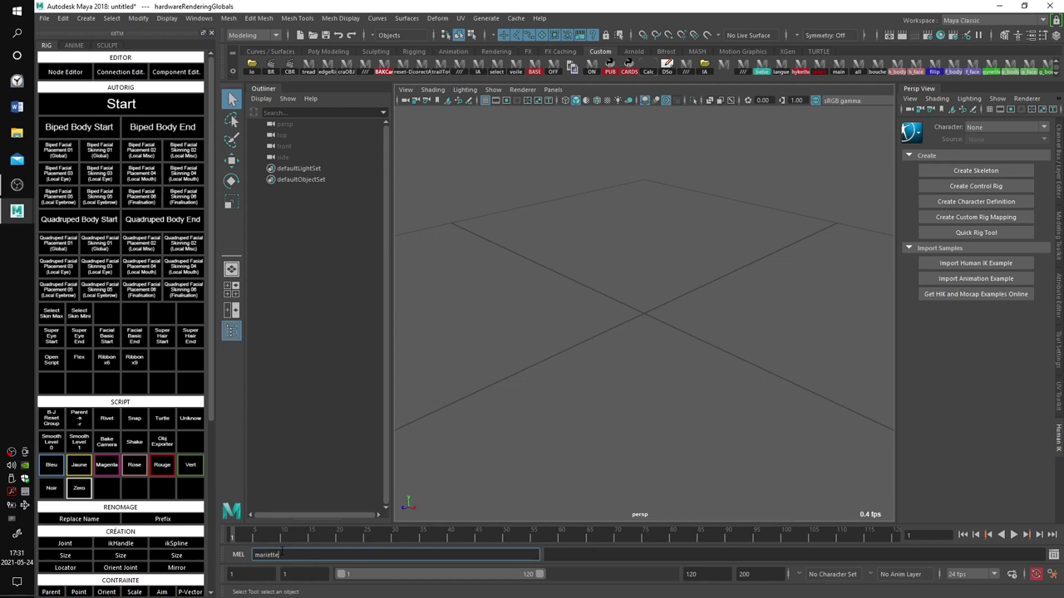
{"action": "type", "text": "e"}
{"action": "key", "text": "Return"}
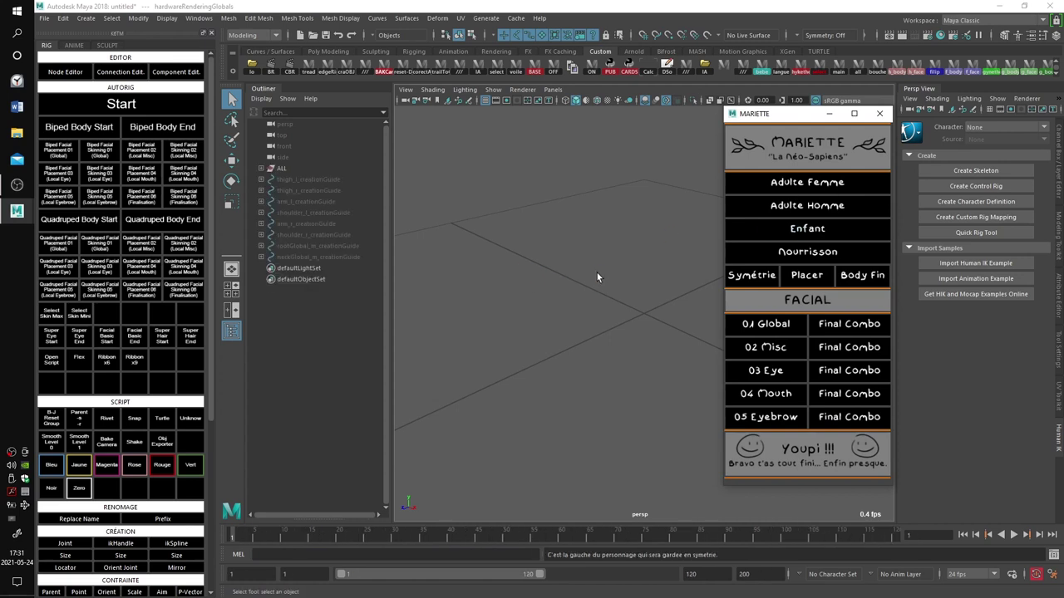
Display the character in shaded mode and switch its body mesh to vertex editing.
{"action": "middle_click_drag", "start_coordinate": [623, 267], "coordinate": [553, 302], "text": "alt"}
{"action": "scroll", "coordinate": [553, 301], "scroll_direction": "up", "scroll_amount": 4}
{"action": "left_click_drag", "start_coordinate": [554, 302], "coordinate": [642, 368], "text": "alt"}
{"action": "scroll", "coordinate": [641, 368], "scroll_direction": "up", "scroll_amount": 6}
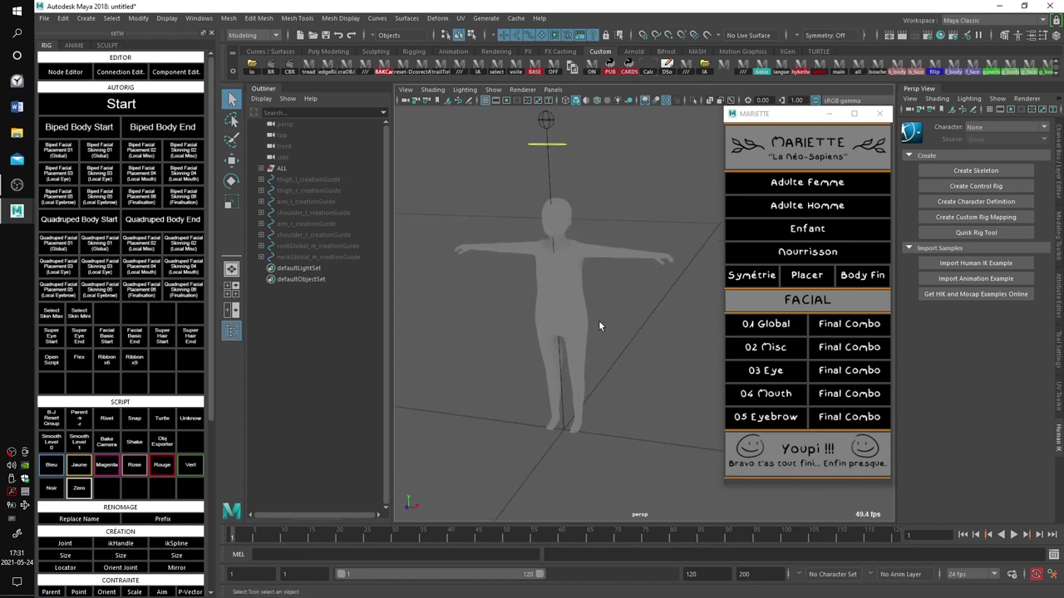
{"action": "left_click", "coordinate": [586, 100]}
{"action": "right_click_drag", "start_coordinate": [575, 291], "coordinate": [532, 270]}
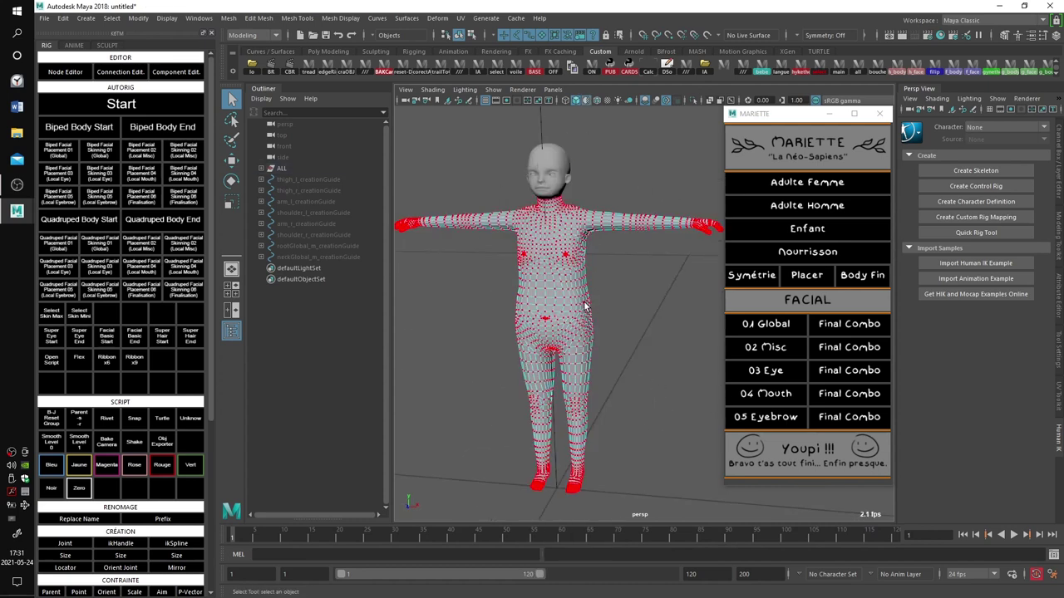
Reshape the torso by moving body vertices with soft selection, bulging the belly out on the character's left side.
{"action": "left_click", "coordinate": [586, 300]}
{"action": "key", "text": "w"}
{"action": "scroll", "coordinate": [613, 302], "scroll_direction": "down", "scroll_amount": 3}
{"action": "left_click_drag", "start_coordinate": [612, 302], "coordinate": [722, 261], "text": "alt"}
{"action": "scroll", "coordinate": [594, 292], "scroll_direction": "up", "scroll_amount": 2}
{"action": "key", "text": "b"}
{"action": "scroll", "coordinate": [680, 267], "scroll_direction": "down", "scroll_amount": 3}
{"action": "middle_click_drag", "start_coordinate": [549, 239], "coordinate": [635, 230], "text": "alt"}
{"action": "scroll", "coordinate": [635, 229], "scroll_direction": "up", "scroll_amount": 2}
{"action": "left_click_drag", "start_coordinate": [635, 229], "coordinate": [602, 186], "text": "alt"}
{"action": "middle_click_drag", "start_coordinate": [616, 325], "coordinate": [598, 268], "text": "alt"}
{"action": "scroll", "coordinate": [632, 349], "scroll_direction": "up", "scroll_amount": 2}
{"action": "left_click_drag", "start_coordinate": [667, 407], "coordinate": [594, 272]}
{"action": "left_click_drag", "start_coordinate": [707, 316], "coordinate": [720, 316]}
{"action": "scroll", "coordinate": [610, 258], "scroll_direction": "down", "scroll_amount": 3}
{"action": "scroll", "coordinate": [611, 260], "scroll_direction": "up", "scroll_amount": 1}
Return the body mesh to object mode and mirror the reshaped body with MARIETTE's Symétrie function.
{"action": "right_click_drag", "start_coordinate": [611, 261], "coordinate": [617, 238]}
{"action": "scroll", "coordinate": [631, 274], "scroll_direction": "up", "scroll_amount": 1}
{"action": "scroll", "coordinate": [619, 278], "scroll_direction": "down", "scroll_amount": 1}
{"action": "left_click_drag", "start_coordinate": [568, 251], "coordinate": [582, 255], "text": "alt"}
{"action": "scroll", "coordinate": [584, 255], "scroll_direction": "up", "scroll_amount": 2}
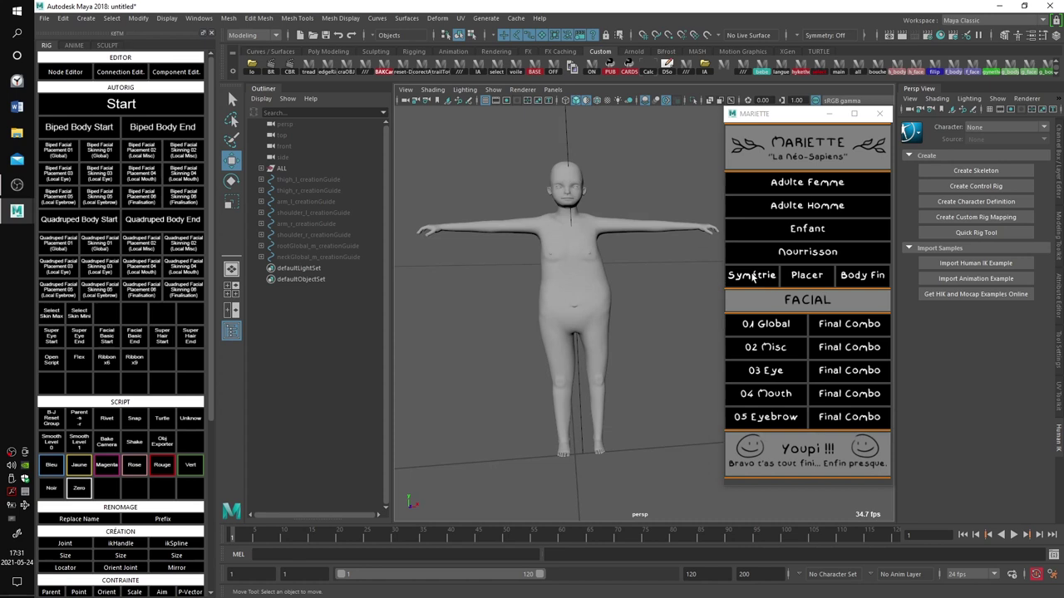
{"action": "left_click", "coordinate": [753, 278]}
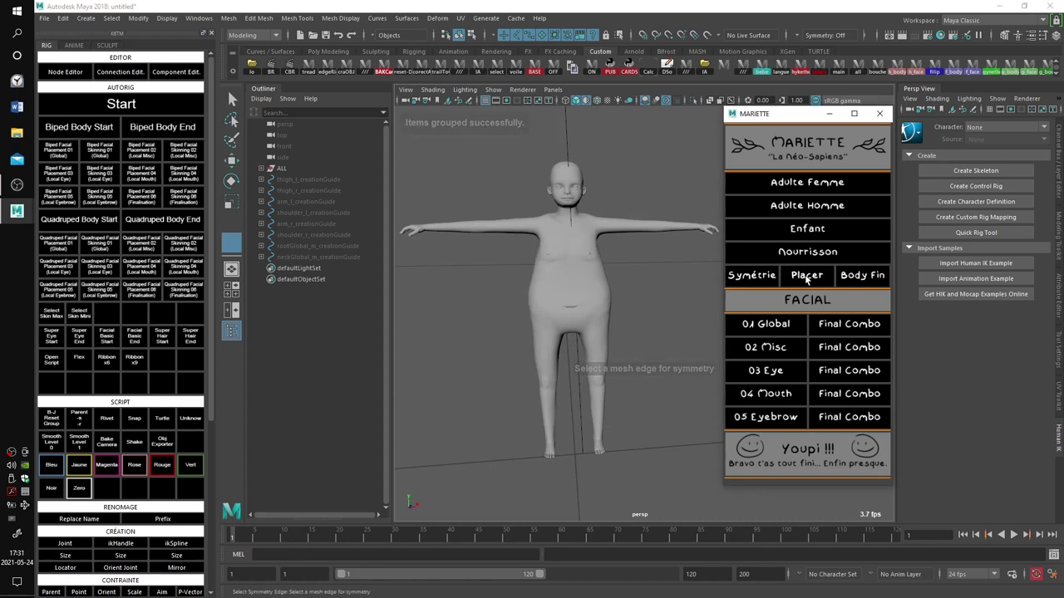
Place the body creation guides with MARIETTE's Placer function and turn on X-ray display.
{"action": "left_click_drag", "start_coordinate": [558, 216], "coordinate": [517, 221], "text": "alt"}
{"action": "left_click", "coordinate": [708, 102]}
{"action": "scroll", "coordinate": [548, 247], "scroll_direction": "up", "scroll_amount": 3}
{"action": "middle_click_drag", "start_coordinate": [548, 247], "coordinate": [587, 226], "text": "alt"}
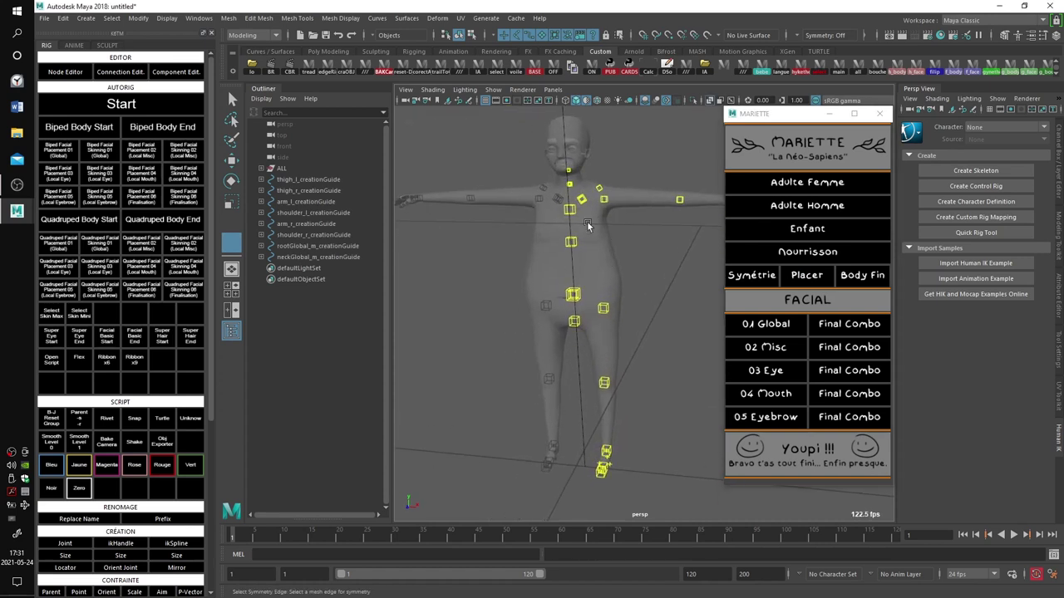
{"action": "left_click_drag", "start_coordinate": [654, 235], "coordinate": [574, 321], "text": "alt"}
{"action": "middle_click_drag", "start_coordinate": [574, 321], "coordinate": [610, 290], "text": "alt"}
{"action": "mouse_move", "coordinate": [610, 290]}
{"action": "left_mouse_down", "text": "alt"}
{"action": "mouse_move", "coordinate": [568, 237]}
{"action": "mouse_move", "coordinate": [629, 249]}
{"action": "mouse_move", "coordinate": [626, 281]}
{"action": "left_mouse_up", "text": "alt"}
{"action": "left_click_drag", "start_coordinate": [615, 345], "coordinate": [612, 253], "text": "alt"}
Adjust the body creation guides with the Move tool so they sit inside the character, and clear the selection.
{"action": "left_click", "coordinate": [589, 227]}
{"action": "key", "text": "w"}
{"action": "left_click", "coordinate": [695, 254]}
{"action": "left_click_drag", "start_coordinate": [694, 255], "coordinate": [613, 237], "text": "alt"}
{"action": "left_click", "coordinate": [613, 245]}
{"action": "left_click_drag", "start_coordinate": [530, 283], "coordinate": [529, 282]}
{"action": "left_click_drag", "start_coordinate": [552, 206], "coordinate": [568, 254], "text": "alt"}
{"action": "right_click_drag", "start_coordinate": [568, 254], "coordinate": [530, 208], "text": "alt"}
{"action": "middle_click_drag", "start_coordinate": [530, 208], "coordinate": [556, 253], "text": "alt"}
{"action": "left_click_drag", "start_coordinate": [556, 252], "coordinate": [633, 247], "text": "alt"}
{"action": "key", "text": "q"}
{"action": "left_click", "coordinate": [645, 233]}
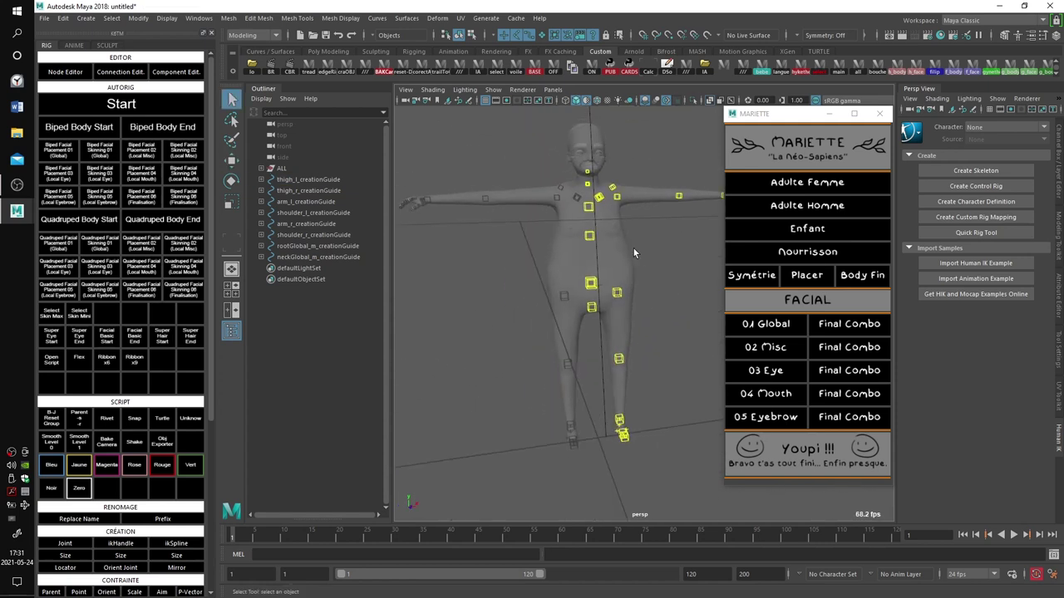
Finalize the body rig with Body Fin, importing the mariette_autorig_skinMap_body weight map, and turn off X-ray display.
{"action": "left_click", "coordinate": [870, 278]}
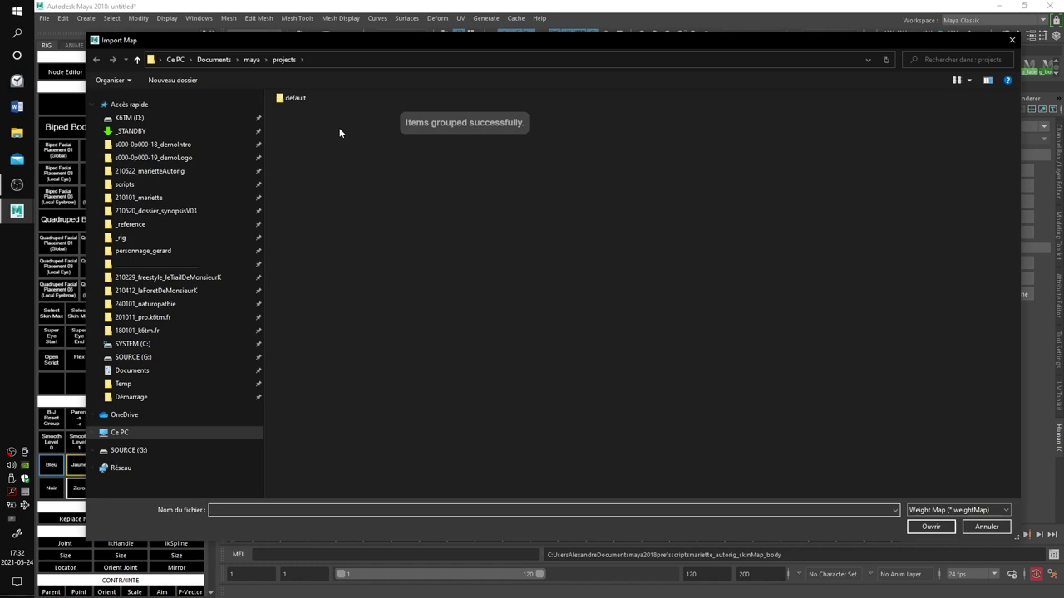
{"action": "left_click", "coordinate": [161, 186]}
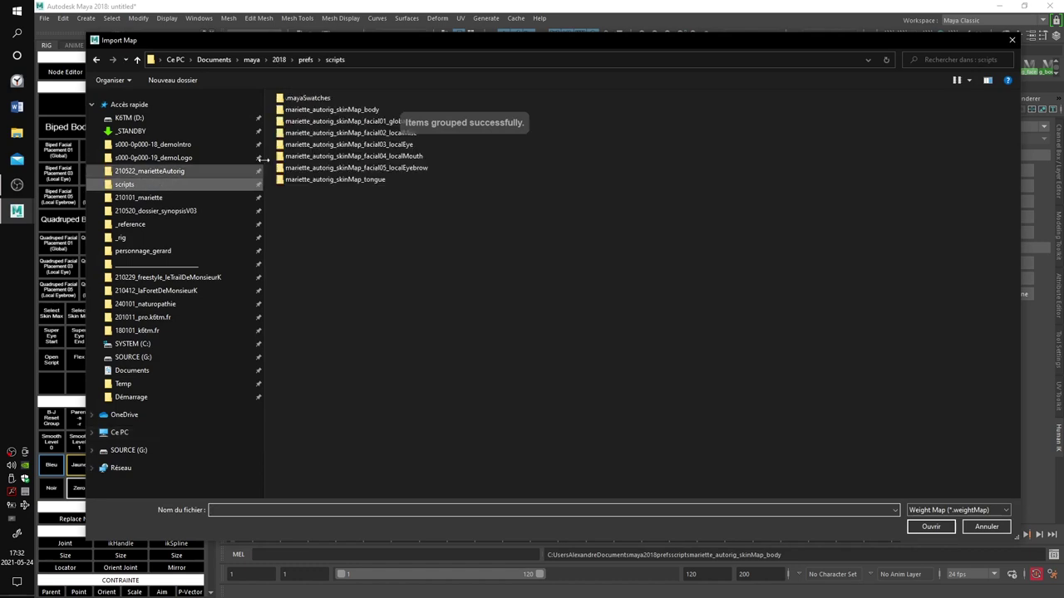
{"action": "double_click", "coordinate": [342, 110]}
{"action": "double_click", "coordinate": [363, 111]}
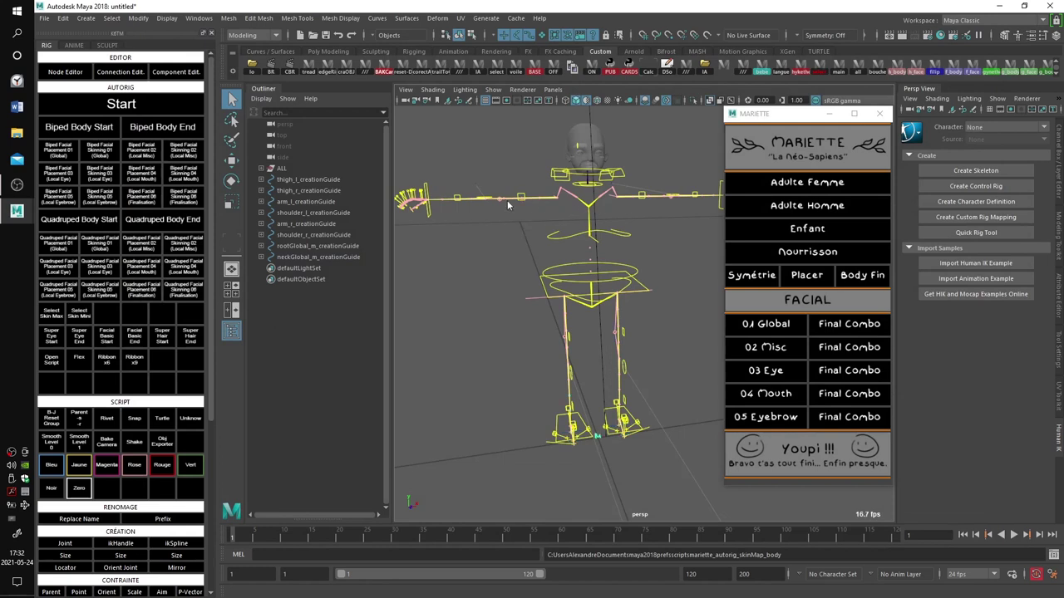
{"action": "left_click", "coordinate": [659, 227]}
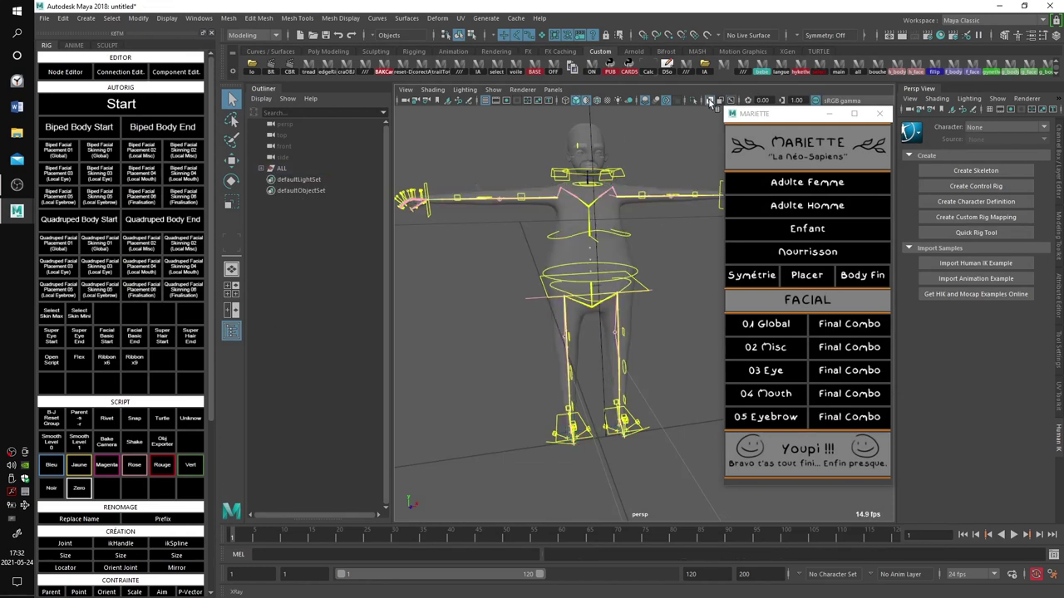
{"action": "left_click", "coordinate": [711, 101]}
Test the rig by moving the left hand control, and undo the move.
{"action": "left_click_drag", "start_coordinate": [654, 220], "coordinate": [619, 265], "text": "alt"}
{"action": "left_click", "coordinate": [675, 219]}
{"action": "key", "text": "w"}
{"action": "key", "text": "ctrl+z"}
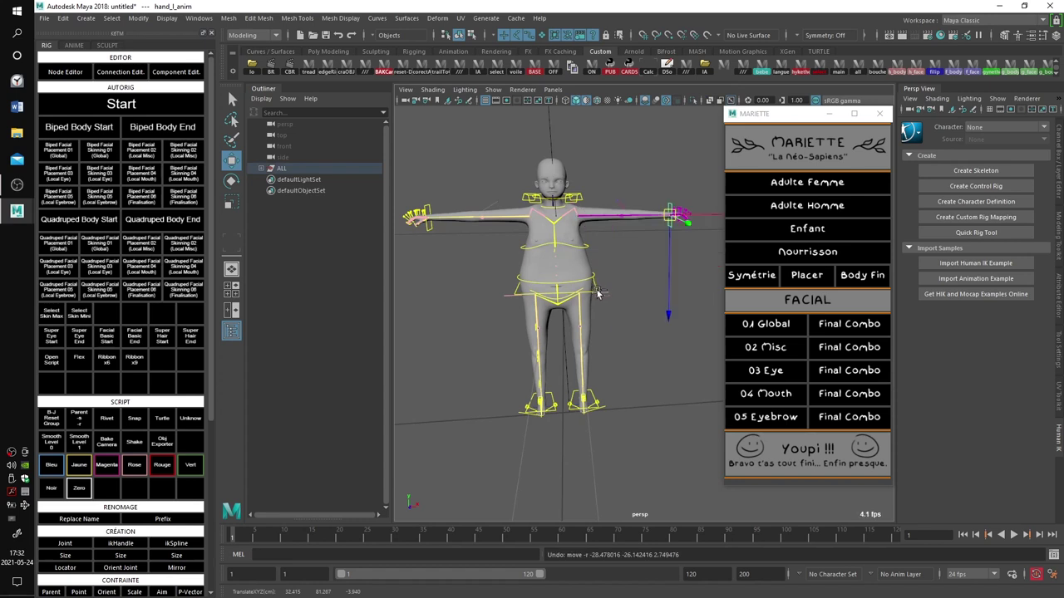
Test the root control by moving it, undo the move, and clear the selection.
{"action": "left_click", "coordinate": [551, 312]}
{"action": "left_click_drag", "start_coordinate": [551, 314], "coordinate": [575, 300]}
{"action": "key", "text": "ctrl+z"}
{"action": "right_click_drag", "start_coordinate": [575, 299], "coordinate": [619, 323], "text": "alt"}
{"action": "middle_click_drag", "start_coordinate": [579, 250], "coordinate": [594, 287], "text": "alt"}
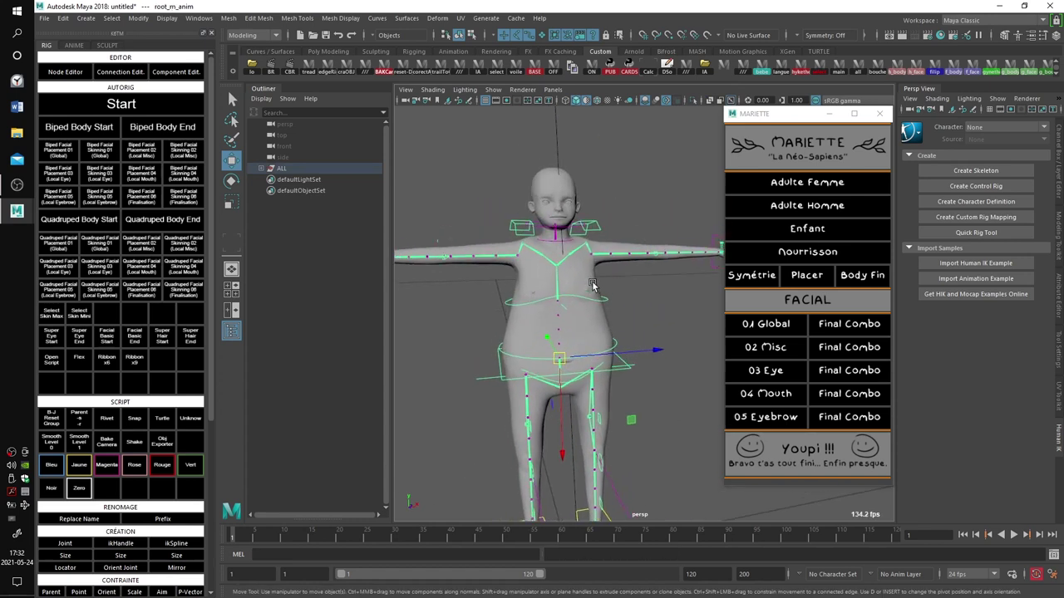
{"action": "key", "text": "q"}
{"action": "left_click_drag", "start_coordinate": [582, 244], "coordinate": [607, 266], "text": "alt"}
{"action": "left_click", "coordinate": [652, 192]}
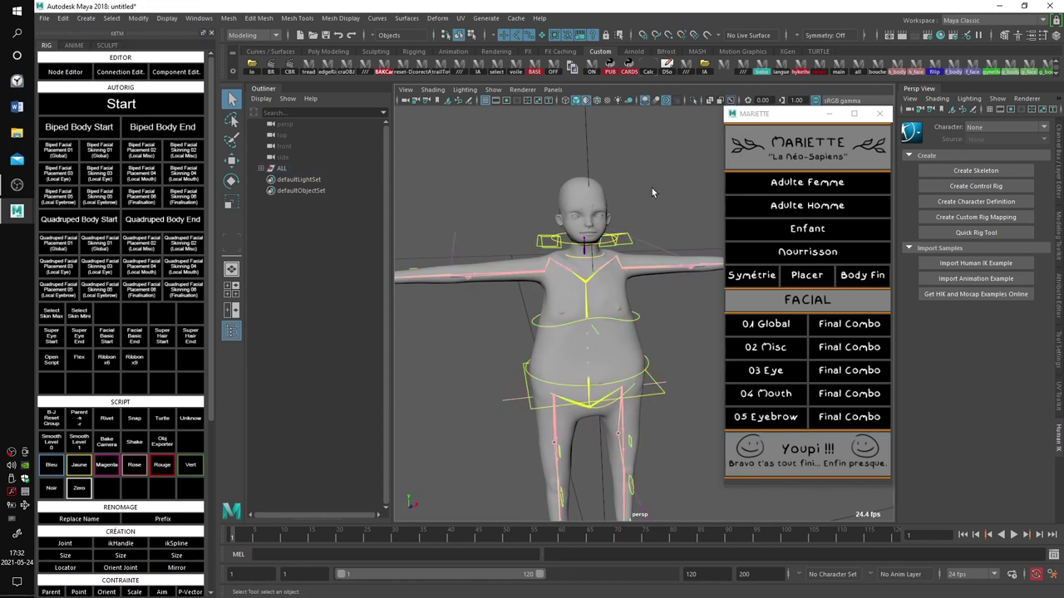
Select the head mesh and start the facial rig with 01 Global.
{"action": "left_click", "coordinate": [769, 325]}
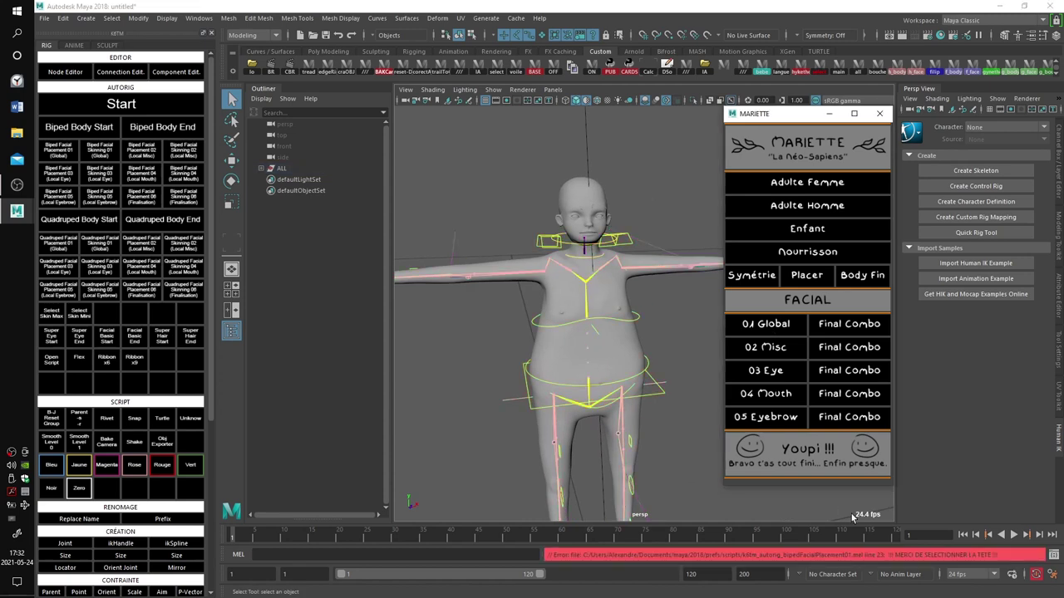
{"action": "left_click", "coordinate": [600, 205]}
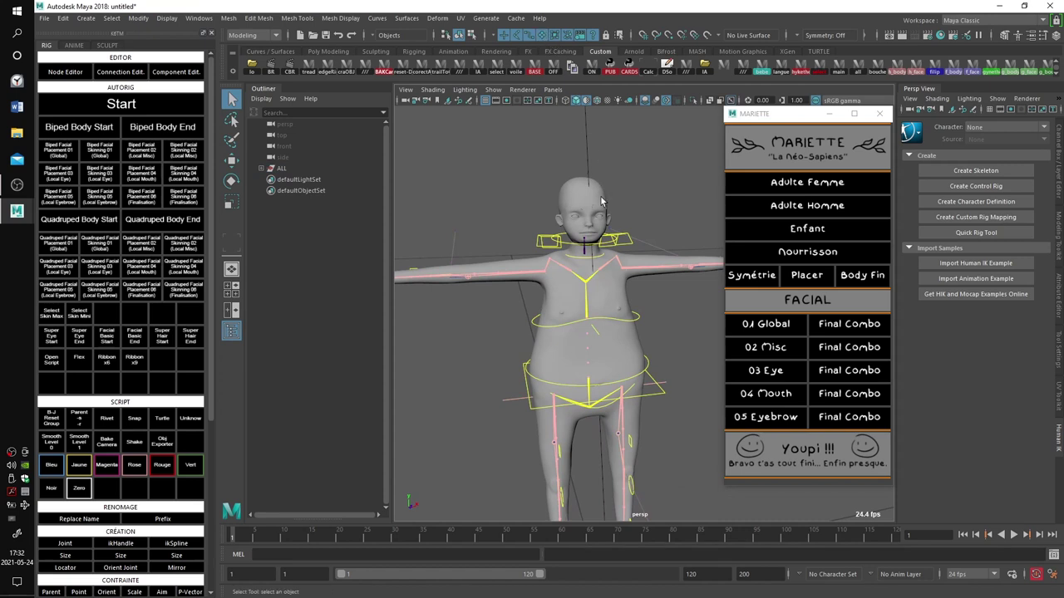
{"action": "left_click", "coordinate": [595, 192]}
{"action": "left_click", "coordinate": [766, 324]}
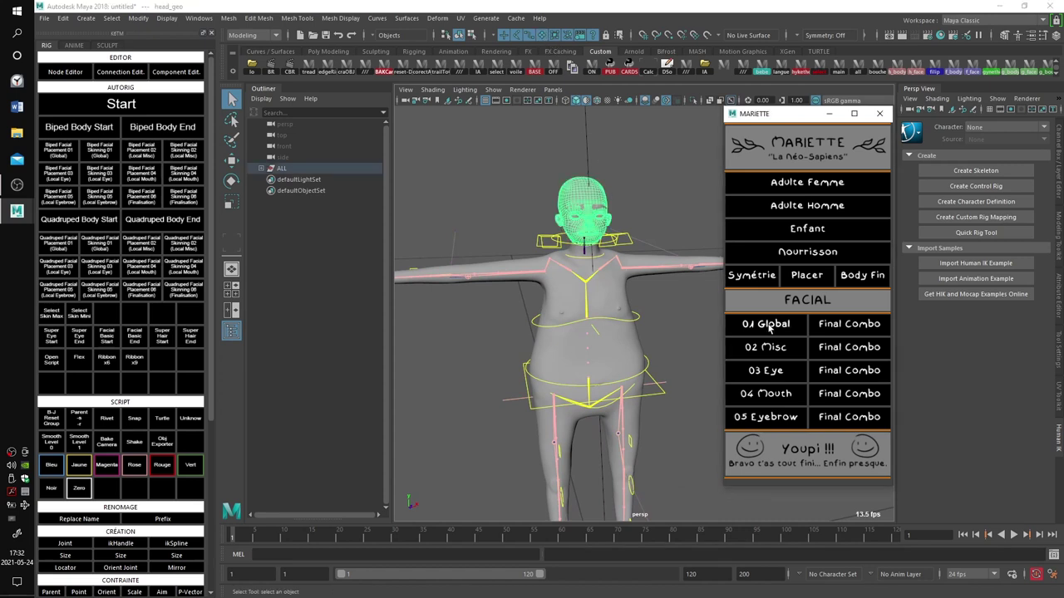
Run the Final Combo for 01 Global and import mariette_autorig_skinMap_tongue.weightMap from the scripts folder.
{"action": "left_click", "coordinate": [847, 325]}
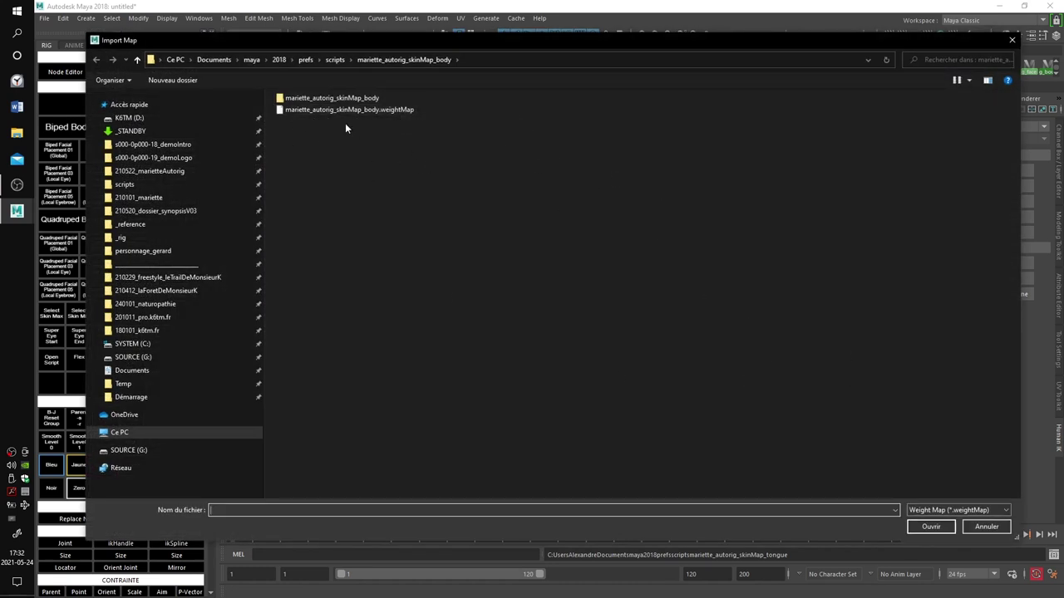
{"action": "left_click", "coordinate": [335, 59]}
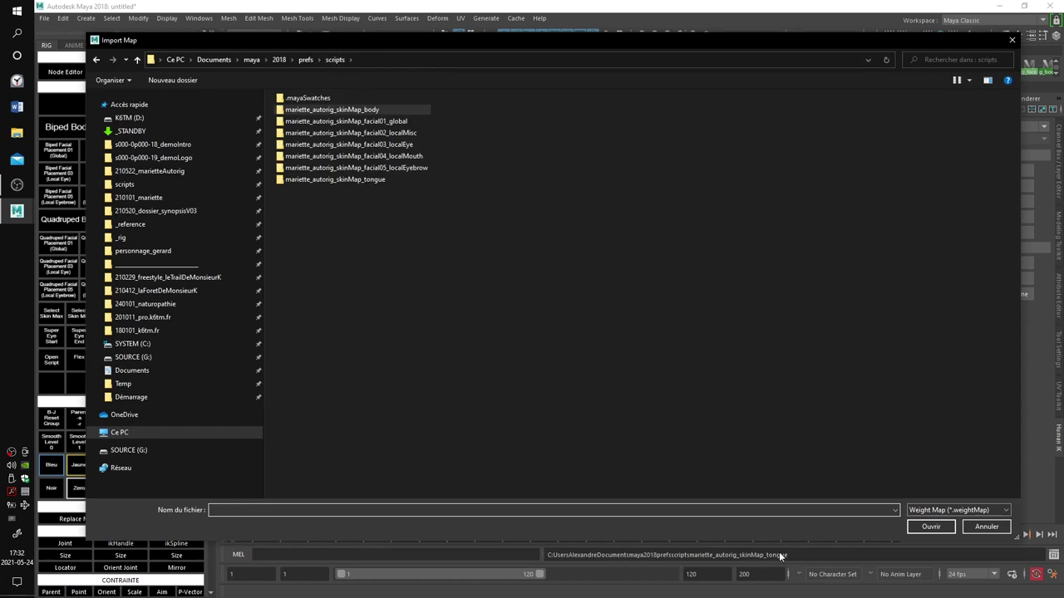
{"action": "double_click", "coordinate": [361, 179]}
{"action": "double_click", "coordinate": [357, 109]}
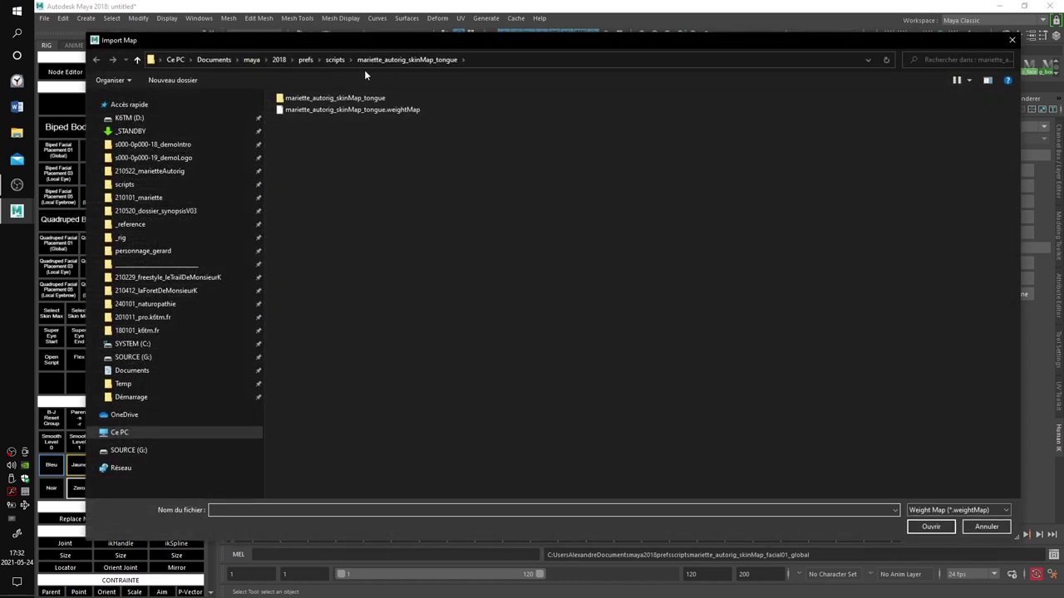
Import mariette_autorig_skinMap_facial01_global.weightMap for the head from the scripts folder.
{"action": "left_click", "coordinate": [335, 59]}
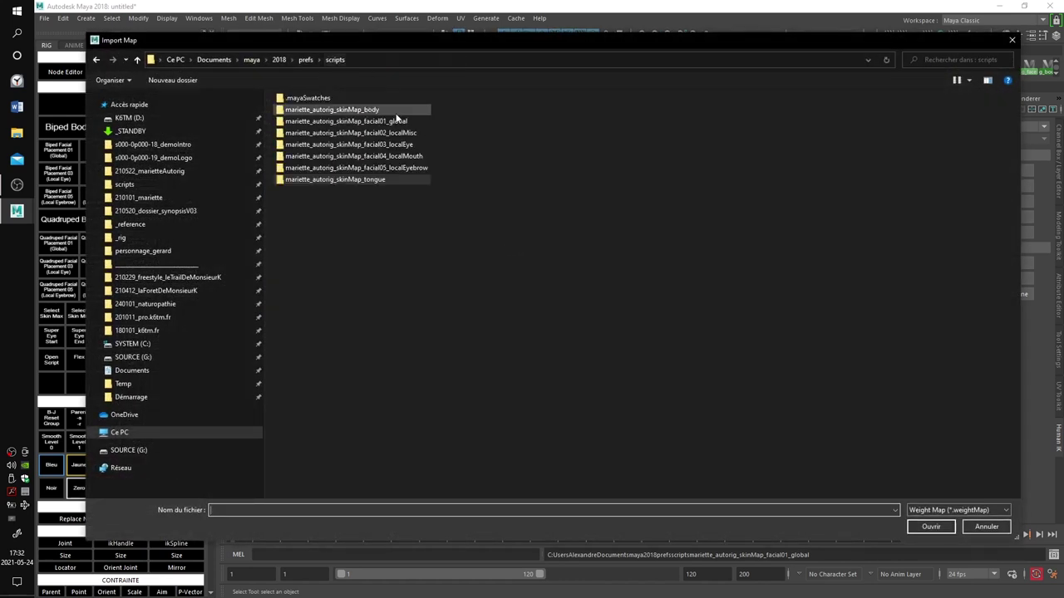
{"action": "double_click", "coordinate": [357, 120]}
{"action": "double_click", "coordinate": [376, 110]}
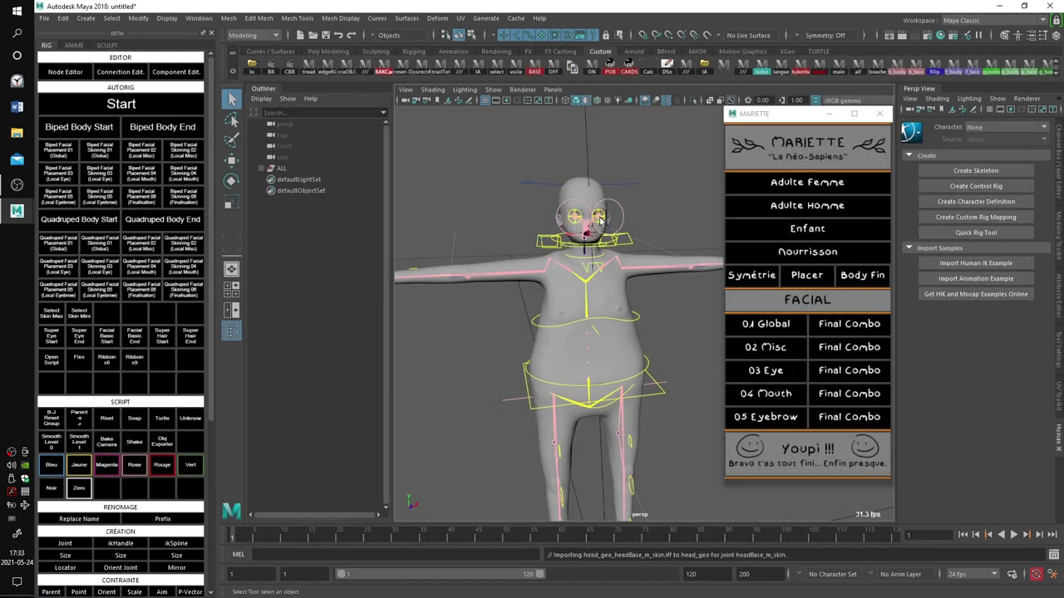
Build the 02 Misc facial rig and its Final Combo, importing the mariette_autorig_skinMap_facial02_localMisc weight map.
{"action": "left_click", "coordinate": [766, 347]}
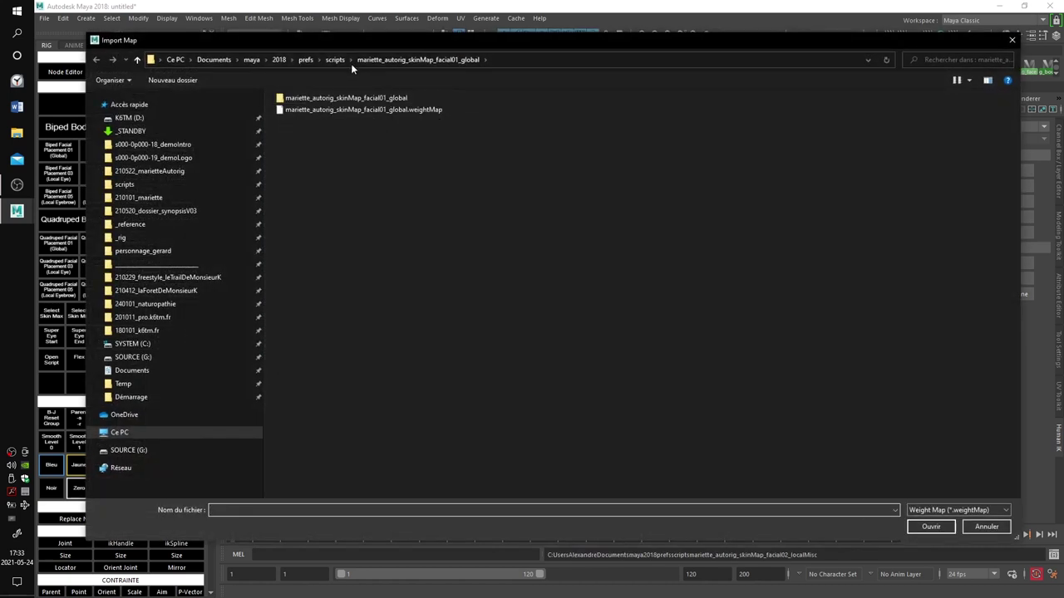
{"action": "left_click", "coordinate": [341, 60]}
{"action": "double_click", "coordinate": [384, 133]}
{"action": "double_click", "coordinate": [336, 108]}
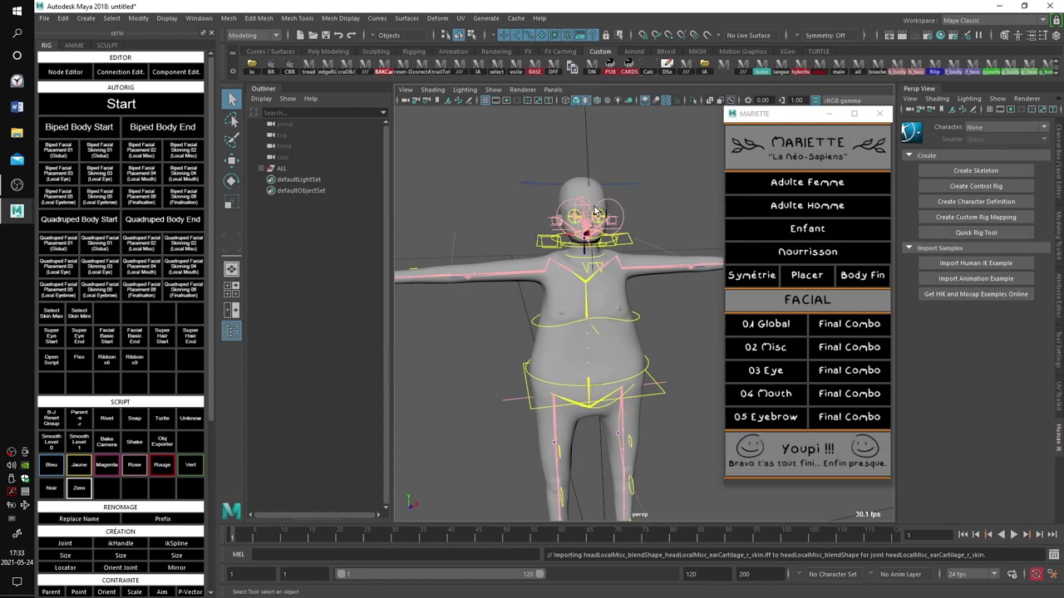
Build the 03 Eye facial rig and its Final Combo, importing the mariette_autorig_skinMap_facial03_localEye weight map.
{"action": "left_click", "coordinate": [768, 375]}
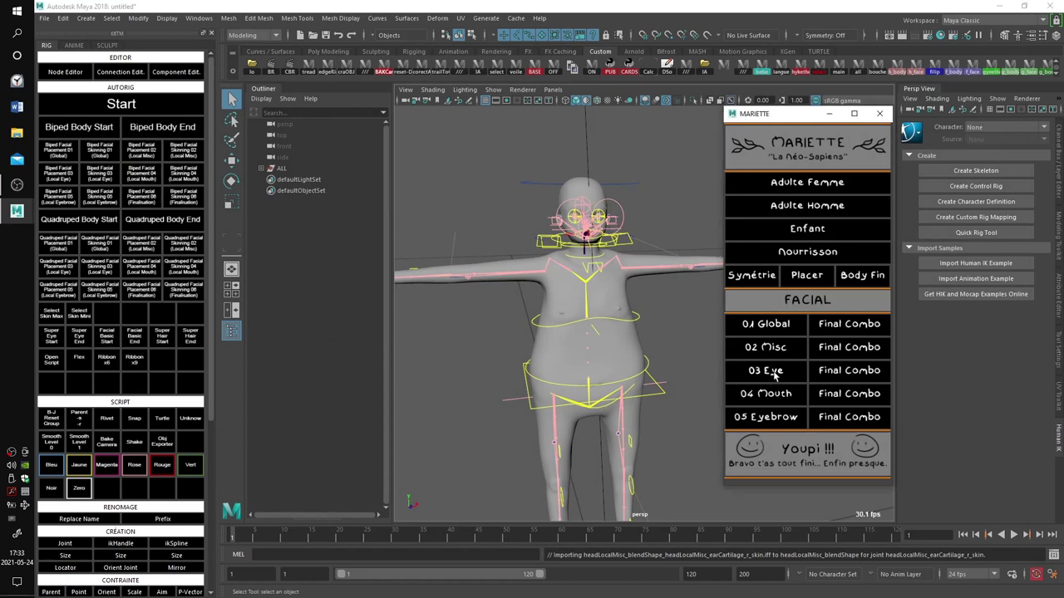
{"action": "left_click", "coordinate": [836, 371]}
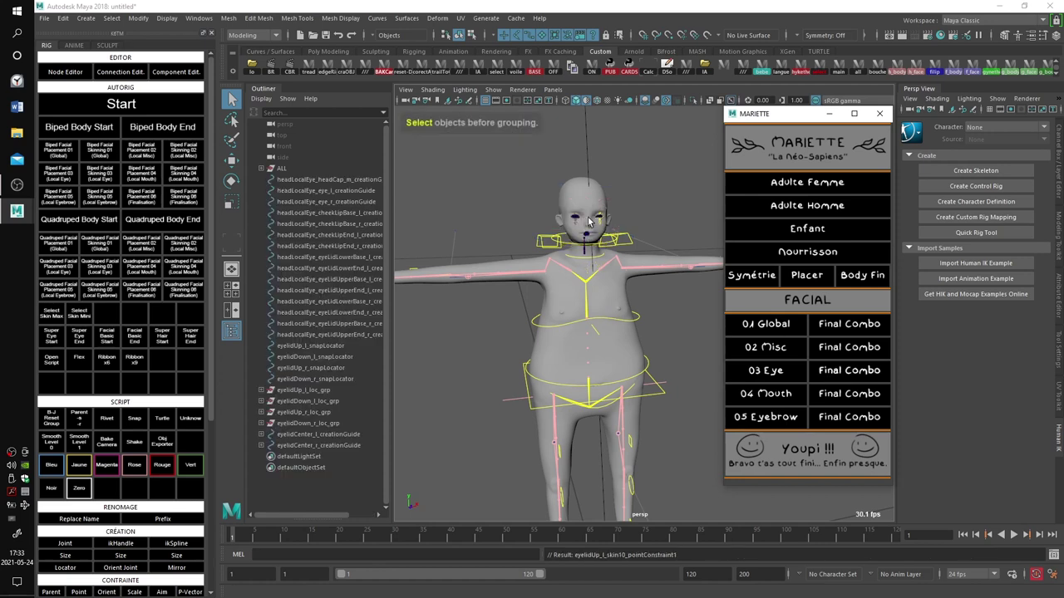
{"action": "left_click", "coordinate": [782, 370]}
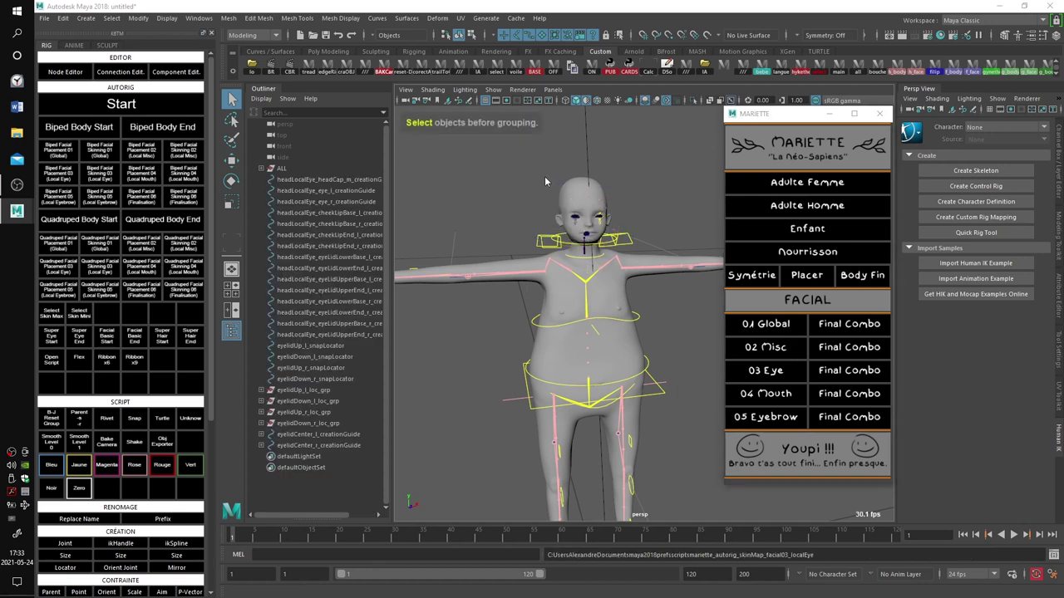
{"action": "left_click", "coordinate": [334, 59]}
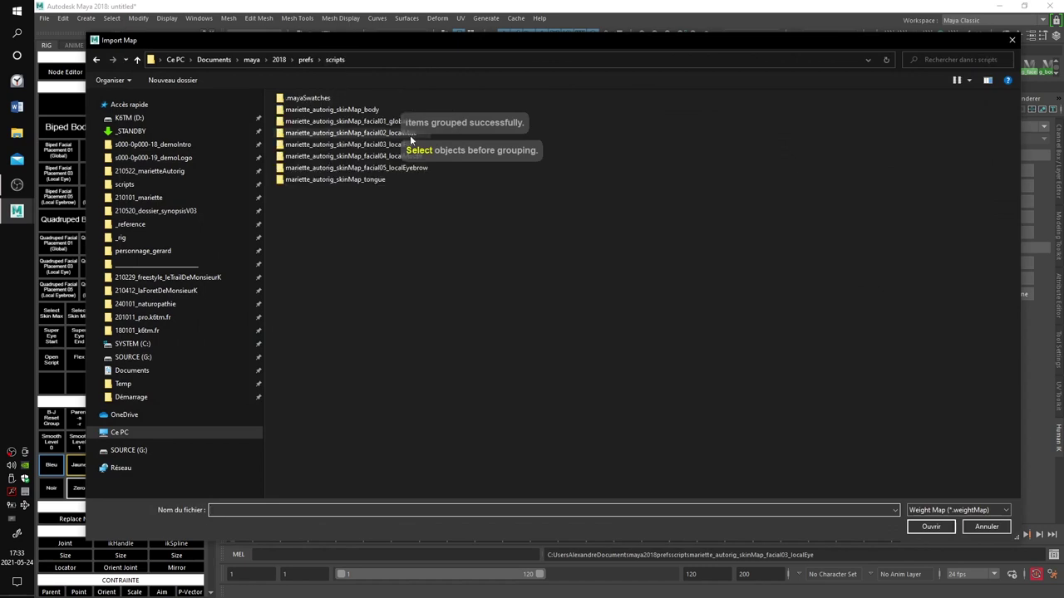
{"action": "double_click", "coordinate": [341, 141]}
{"action": "left_click", "coordinate": [336, 109]}
{"action": "double_click", "coordinate": [337, 110]}
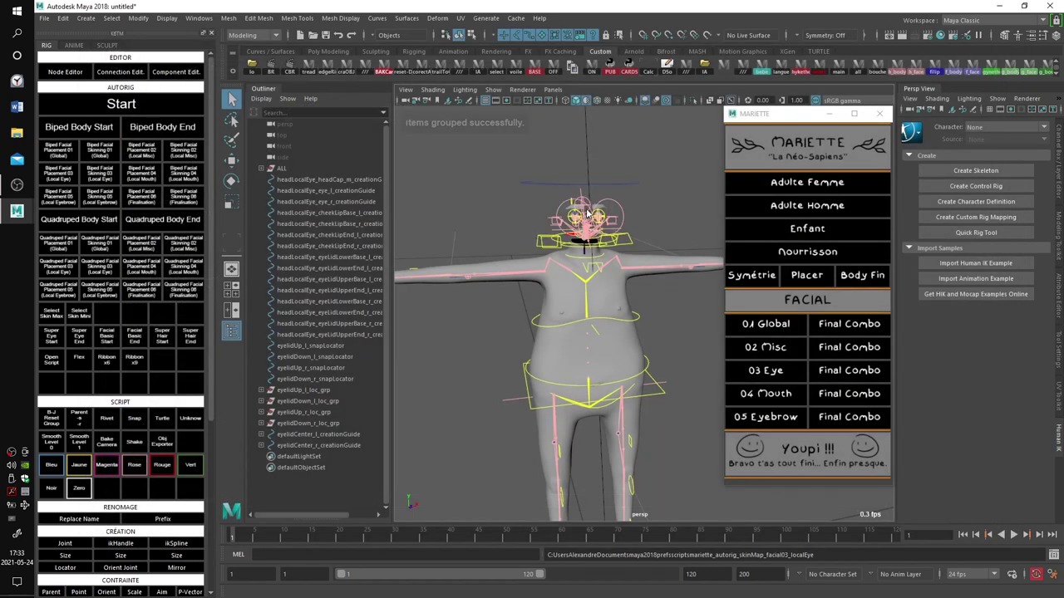
Build the 04 Mouth facial rig and its Final Combo, importing mariette_autorig_skinMap_facial04_localMouth.weightMap.
{"action": "left_click", "coordinate": [779, 397]}
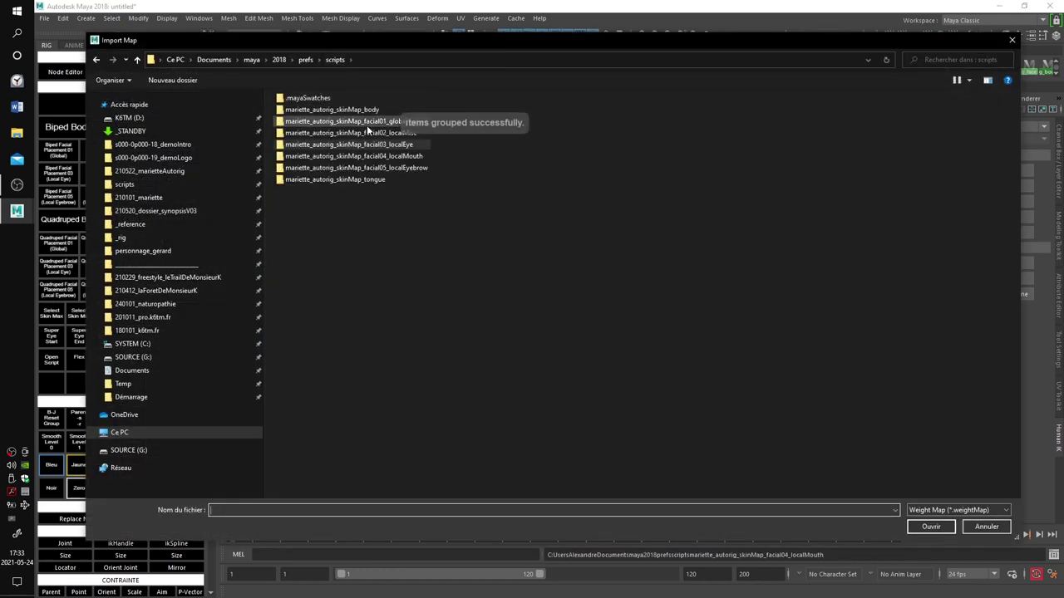
{"action": "double_click", "coordinate": [357, 156]}
{"action": "double_click", "coordinate": [349, 109]}
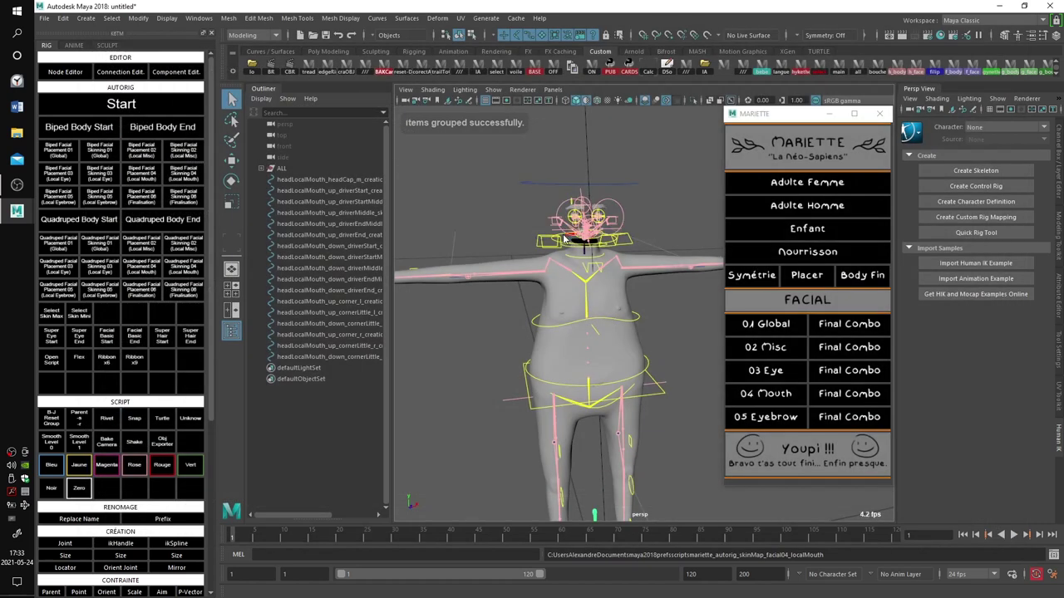
Build the 05 Eyebrow facial rig and its Final Combo, importing the mariette_autorig_skinMap_facial05_localEyebrow weight map.
{"action": "left_click", "coordinate": [768, 418]}
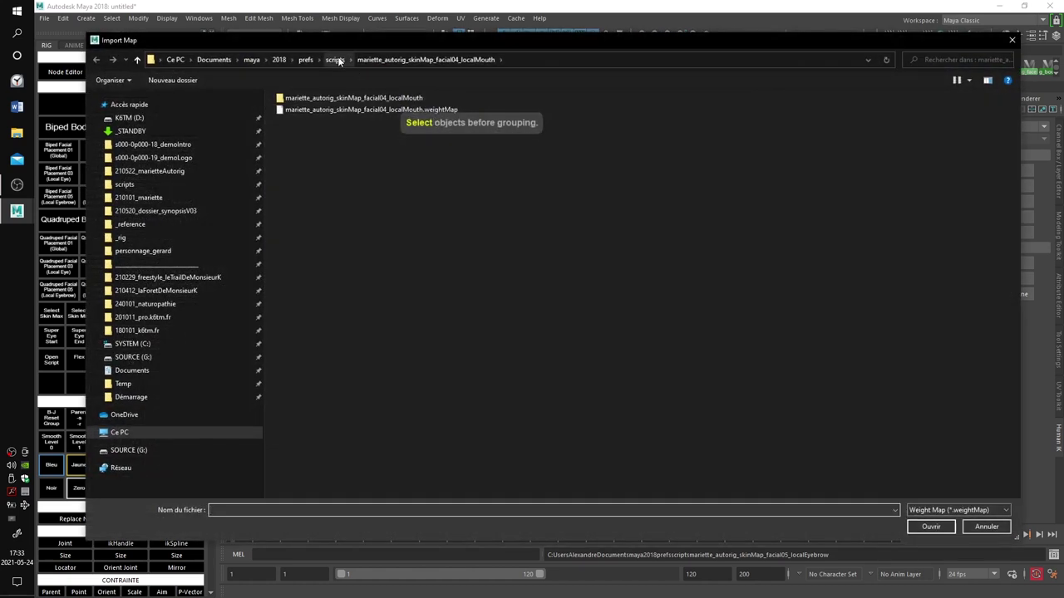
{"action": "left_click", "coordinate": [337, 61]}
{"action": "double_click", "coordinate": [357, 169]}
{"action": "double_click", "coordinate": [349, 110]}
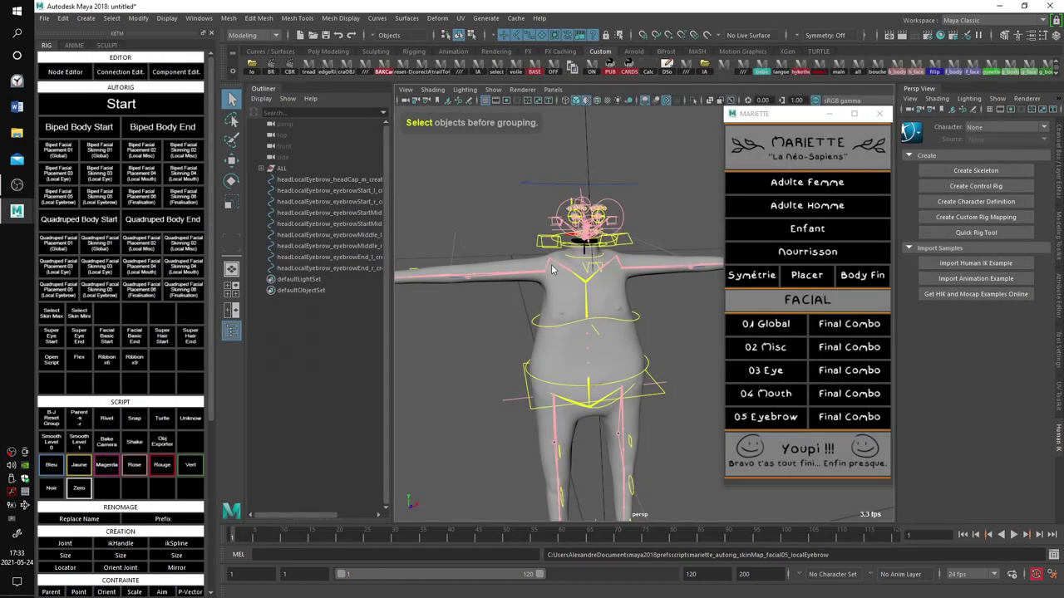
Hide the joints in the perspective view, leaving the face mesh and its control curves displayed.
{"action": "left_click", "coordinate": [493, 90]}
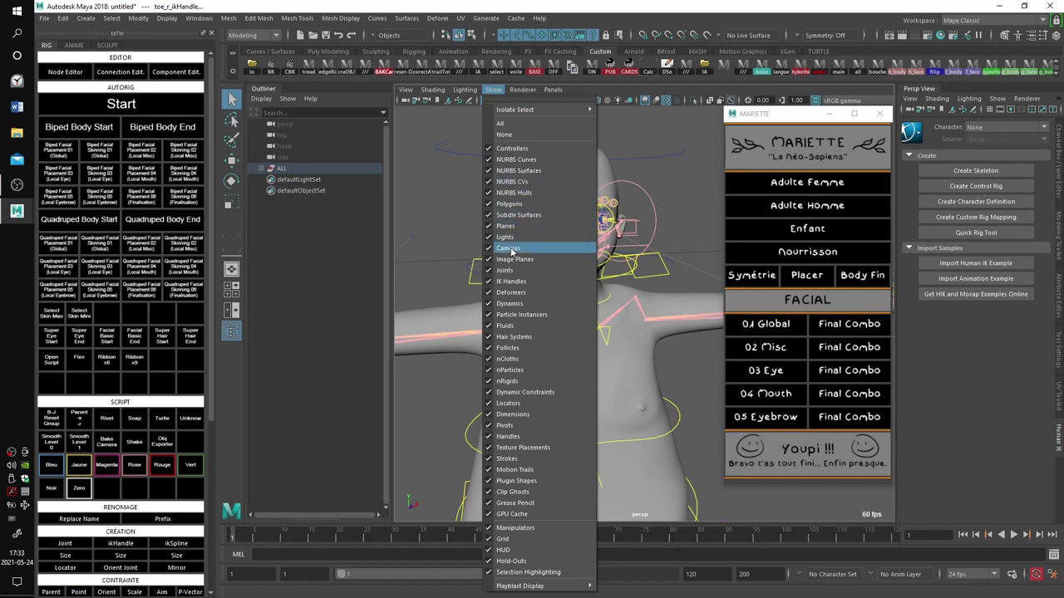
{"action": "left_click", "coordinate": [503, 272]}
{"action": "middle_click_drag", "start_coordinate": [573, 287], "coordinate": [578, 334], "text": "alt"}
{"action": "scroll", "coordinate": [641, 241], "scroll_direction": "up", "scroll_amount": 3}
Try rotating the character's left eye socket control, and undo the rotation.
{"action": "left_click", "coordinate": [670, 206]}
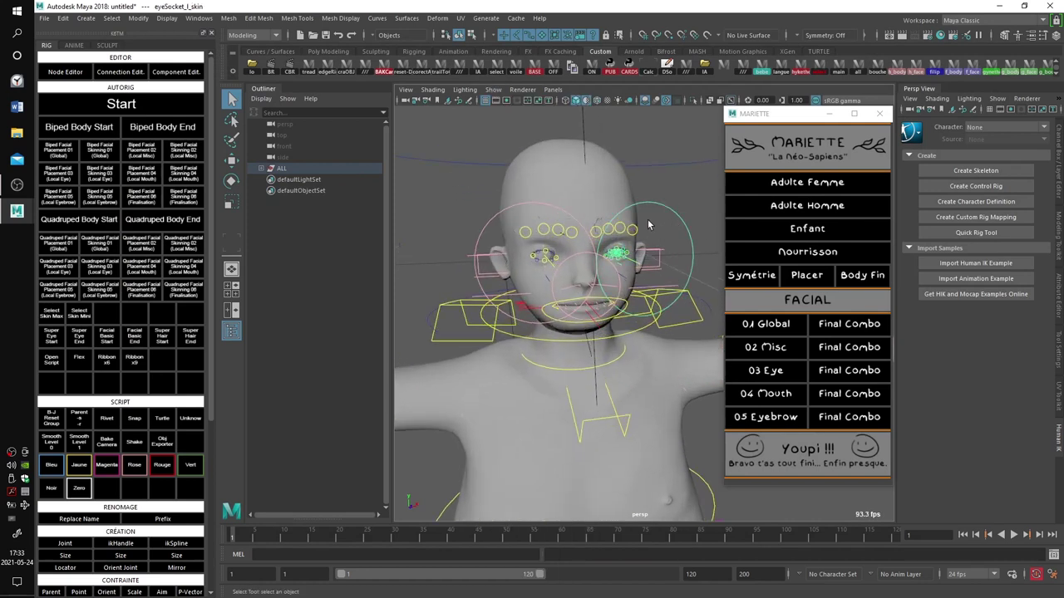
{"action": "left_click_drag", "start_coordinate": [649, 225], "coordinate": [660, 261], "text": "alt"}
{"action": "scroll", "coordinate": [656, 270], "scroll_direction": "up", "scroll_amount": 4}
{"action": "middle_click_drag", "start_coordinate": [660, 261], "coordinate": [651, 313], "text": "alt"}
{"action": "key", "text": "e"}
{"action": "left_click_drag", "start_coordinate": [598, 241], "coordinate": [593, 212]}
{"action": "key", "text": "ctrl+z"}
Try moving the inner upper eyelid control of the character's left eye, and undo the move.
{"action": "key", "text": "q"}
{"action": "left_click", "coordinate": [592, 206]}
{"action": "key", "text": "w"}
{"action": "key", "text": "ctrl+z"}
{"action": "left_click", "coordinate": [569, 217]}
{"action": "left_click", "coordinate": [572, 219]}
{"action": "left_click_drag", "start_coordinate": [573, 220], "coordinate": [563, 208]}
{"action": "key", "text": "ctrl+z"}
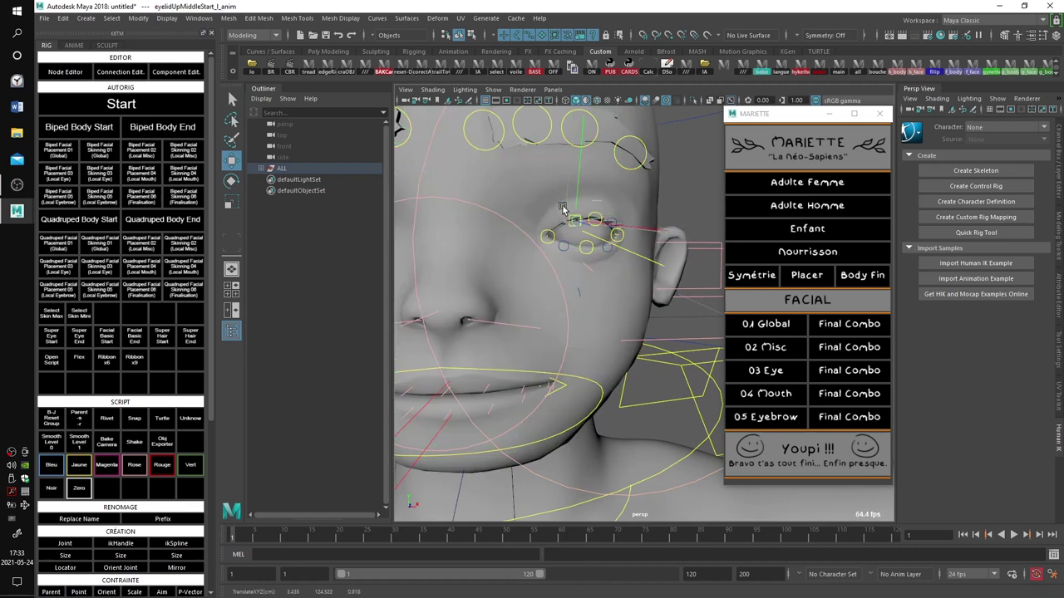
Test the facial rig by moving the main mouth control slightly, and deselect it.
{"action": "left_click", "coordinate": [611, 249]}
{"action": "left_click", "coordinate": [585, 267]}
{"action": "left_click_drag", "start_coordinate": [585, 267], "coordinate": [637, 260]}
{"action": "left_click", "coordinate": [617, 244]}
{"action": "scroll", "coordinate": [646, 260], "scroll_direction": "down", "scroll_amount": 3}
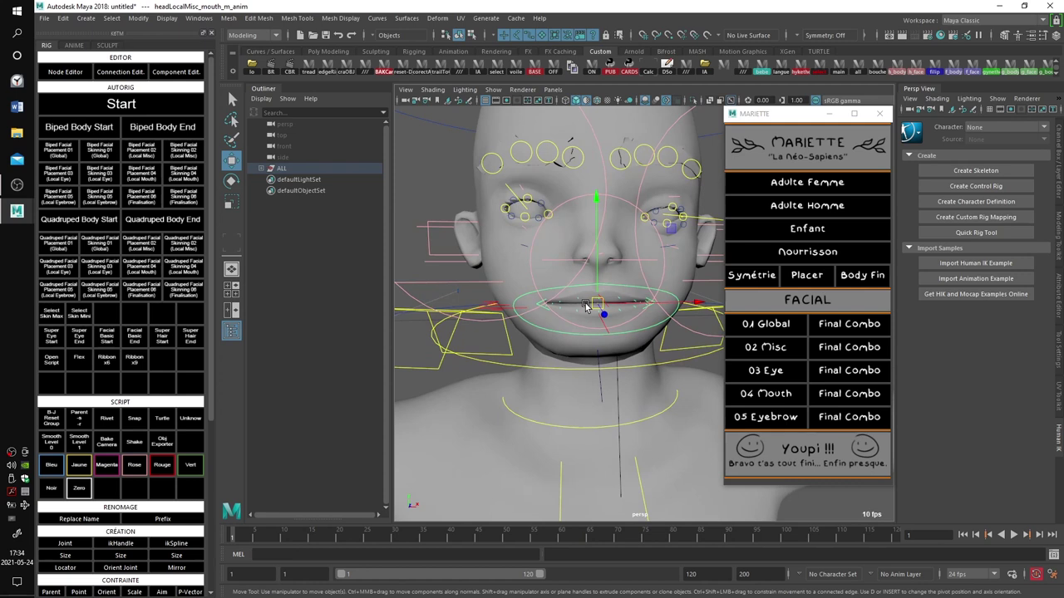
{"action": "mouse_move", "coordinate": [595, 306]}
{"action": "left_mouse_down"}
{"action": "mouse_move", "coordinate": [596, 323]}
{"action": "mouse_move", "coordinate": [596, 313]}
{"action": "left_mouse_up"}
{"action": "scroll", "coordinate": [594, 313], "scroll_direction": "up", "scroll_amount": 3}
{"action": "left_click", "coordinate": [418, 162]}
{"action": "scroll", "coordinate": [577, 289], "scroll_direction": "up", "scroll_amount": 1}
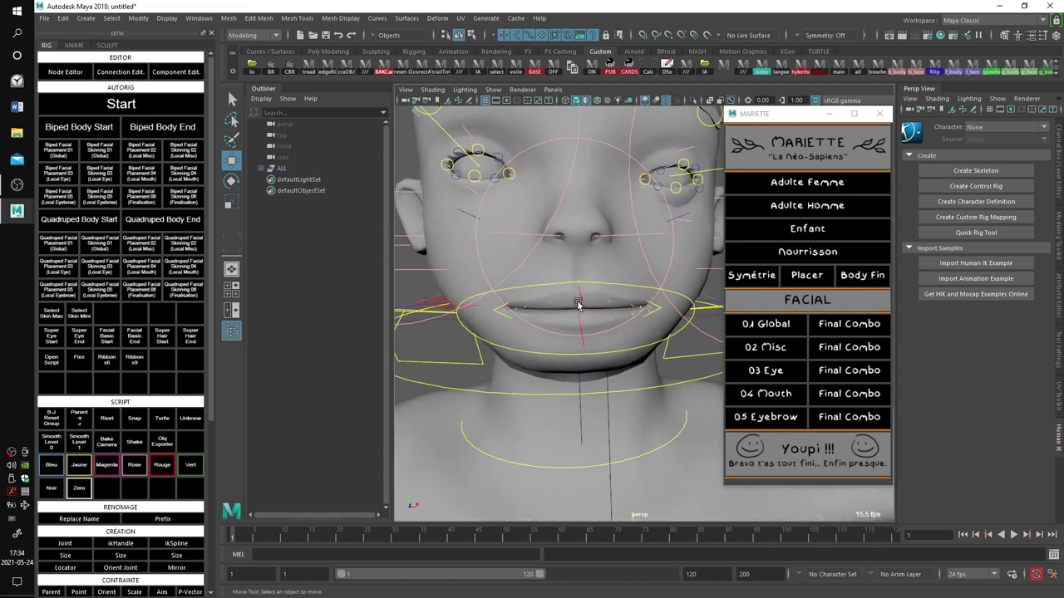
Raise the middle control of the upper lip to part the mouth.
{"action": "left_click", "coordinate": [577, 302]}
{"action": "middle_click_drag", "start_coordinate": [577, 298], "coordinate": [575, 301], "text": "alt"}
{"action": "scroll", "coordinate": [615, 295], "scroll_direction": "up", "scroll_amount": 3}
{"action": "left_click", "coordinate": [625, 275]}
{"action": "scroll", "coordinate": [636, 283], "scroll_direction": "down", "scroll_amount": 4}
{"action": "scroll", "coordinate": [646, 288], "scroll_direction": "down", "scroll_amount": 1}
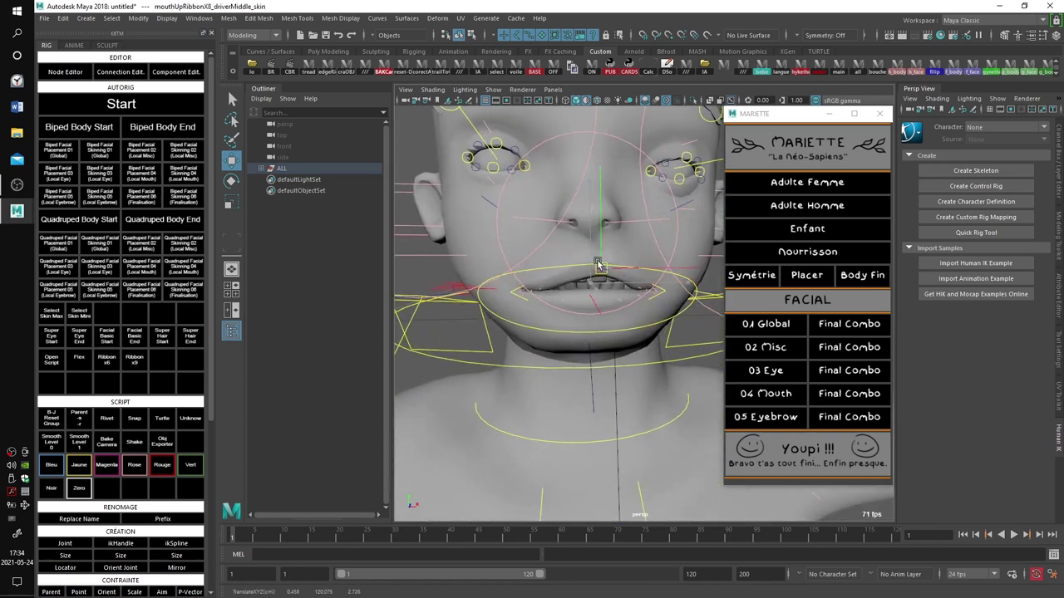
{"action": "scroll", "coordinate": [614, 267], "scroll_direction": "down", "scroll_amount": 3}
Clear the selection and examine the posed lips and facial controls from a three-quarter view.
{"action": "left_click_drag", "start_coordinate": [615, 266], "coordinate": [605, 281], "text": "alt"}
{"action": "key", "text": "q"}
{"action": "scroll", "coordinate": [597, 281], "scroll_direction": "up", "scroll_amount": 1}
{"action": "left_click", "coordinate": [672, 227]}
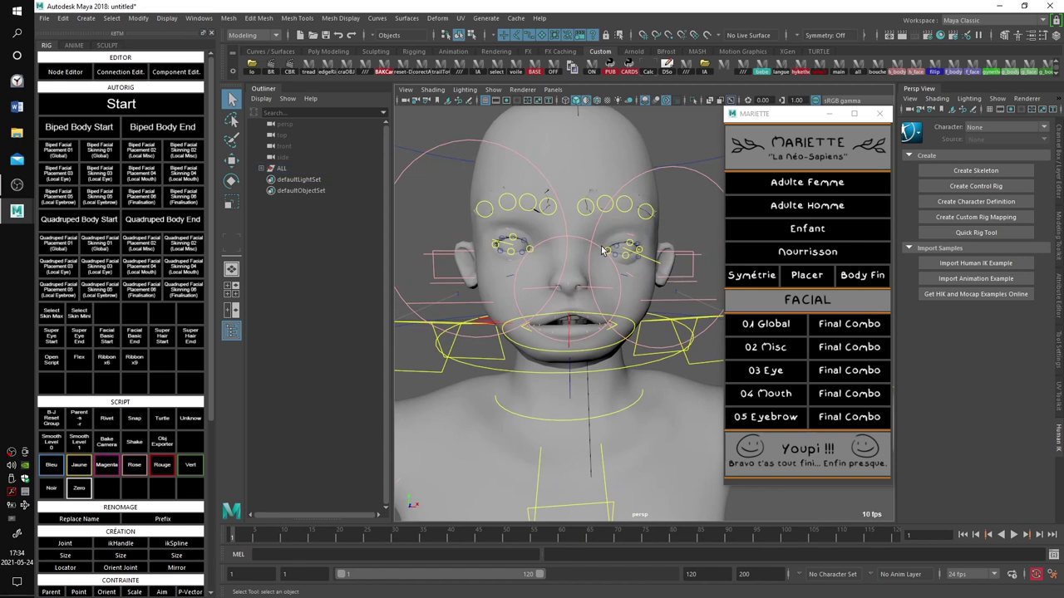
{"action": "left_click_drag", "start_coordinate": [629, 295], "coordinate": [574, 291], "text": "alt"}
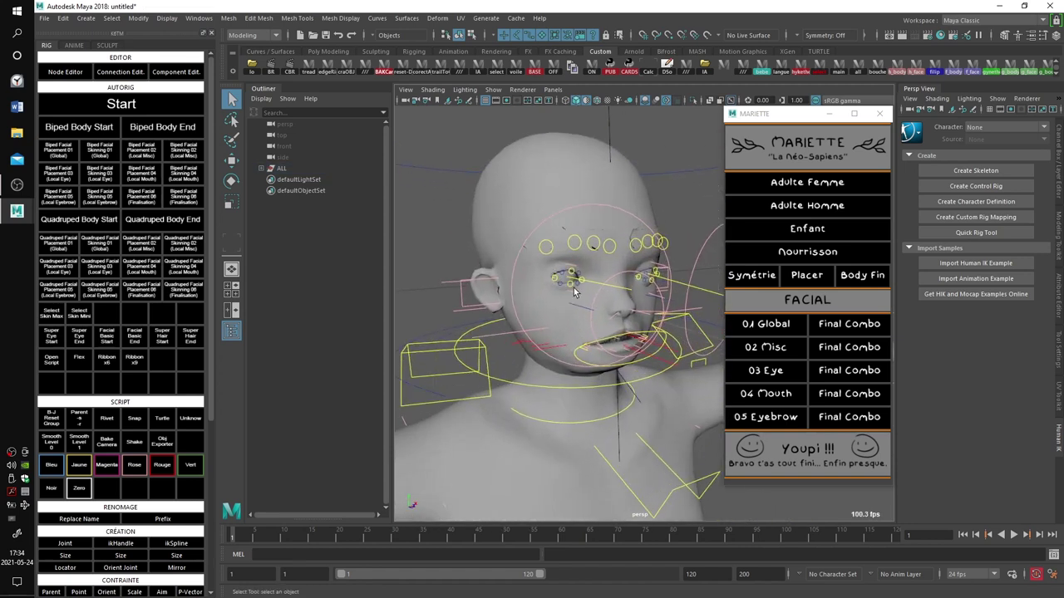
{"action": "left_click_drag", "start_coordinate": [596, 297], "coordinate": [604, 286], "text": "alt"}
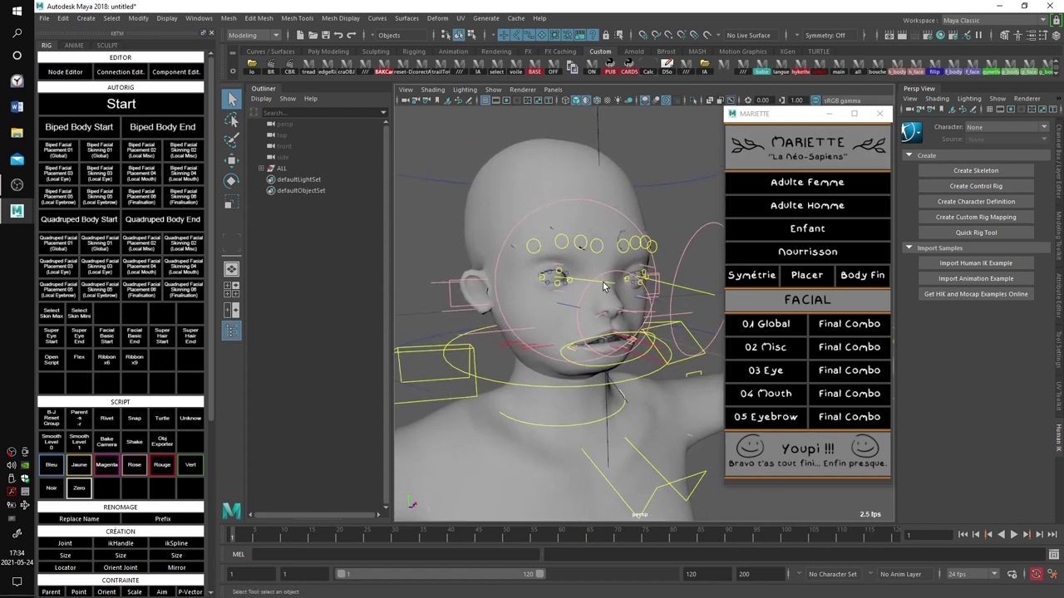